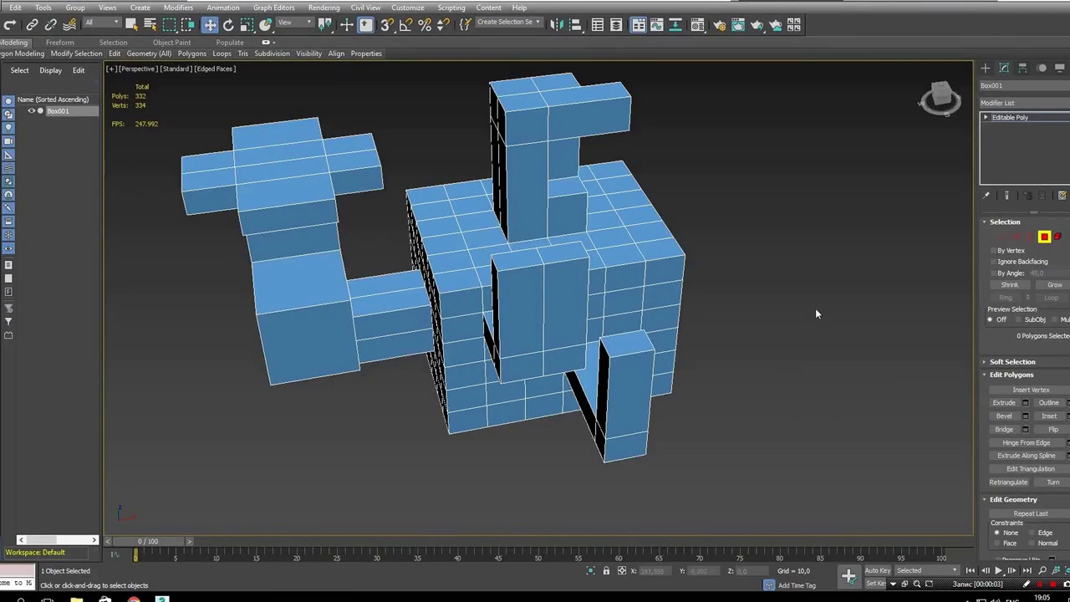
# Orbit and pan around the blocky Box001 model to inspect it from several angles
pyautogui.moveTo(767, 284)
pyautogui.keyDown('alt'); pyautogui.mouseDown(button='middle')
pyautogui.moveTo(645, 275)
pyautogui.moveTo(578, 286)
pyautogui.moveTo(852, 262)
pyautogui.moveTo(623, 312)
pyautogui.moveTo(595, 343)
pyautogui.mouseUp(button='middle'); pyautogui.keyUp('alt')
pyautogui.click(1004, 402)
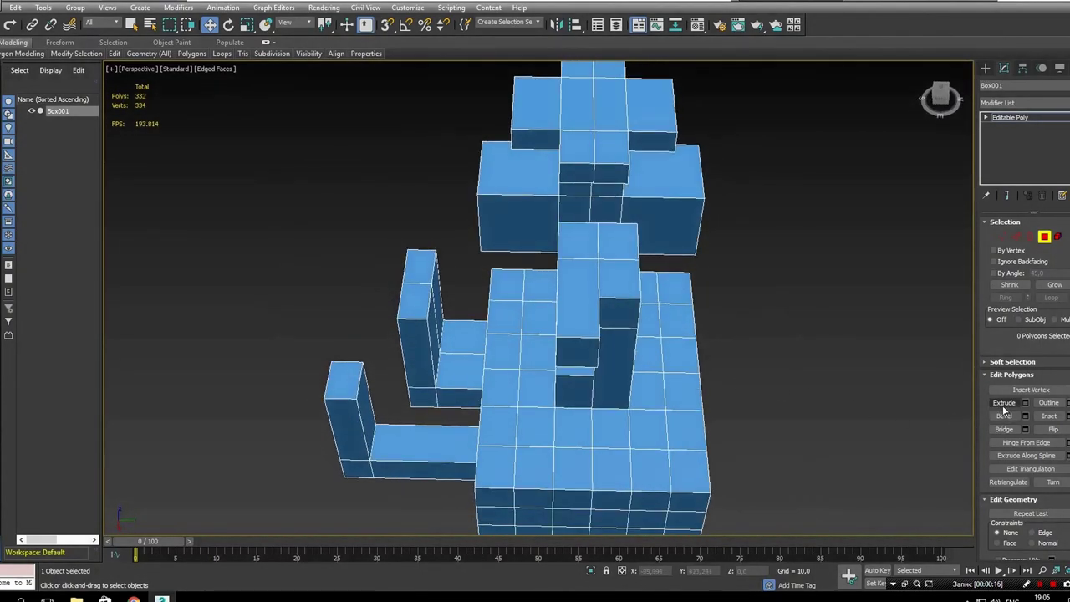
pyautogui.moveTo(506, 394)
pyautogui.keyDown('alt'); pyautogui.mouseDown(button='middle')
pyautogui.moveTo(643, 368)
pyautogui.moveTo(637, 327)
pyautogui.moveTo(676, 281)
pyautogui.moveTo(736, 284)
pyautogui.moveTo(707, 315)
pyautogui.moveTo(557, 323)
pyautogui.moveTo(627, 329)
pyautogui.mouseUp(button='middle'); pyautogui.keyUp('alt')
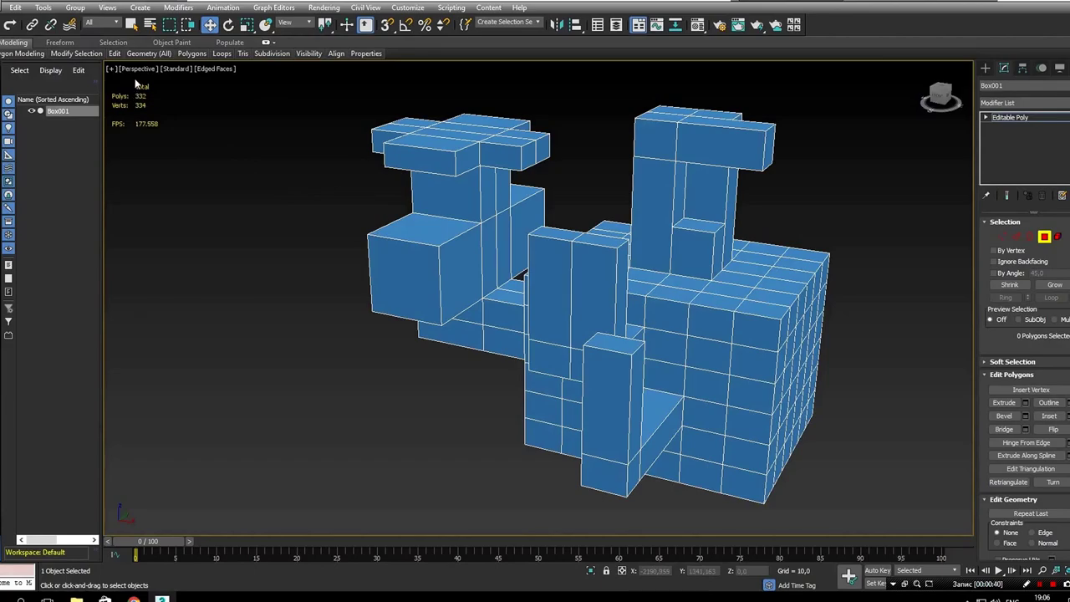
pyautogui.keyDown('alt'); pyautogui.moveTo(277, 158); pyautogui.dragTo(311, 165, button='middle'); pyautogui.keyUp('alt')
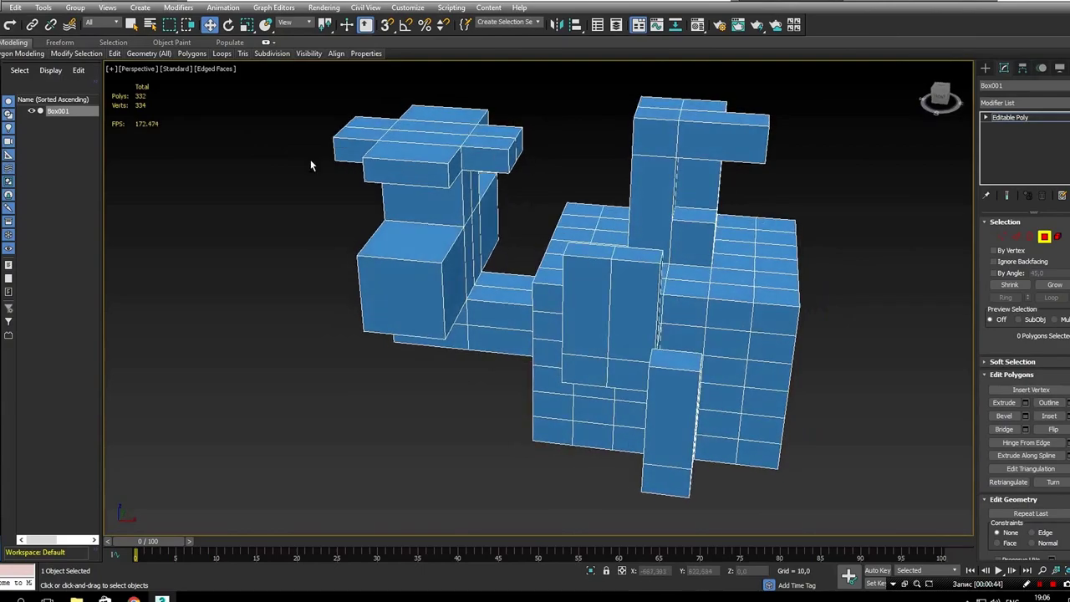
pyautogui.moveTo(557, 220)
pyautogui.mouseDown(button='middle')
pyautogui.moveTo(552, 232)
pyautogui.moveTo(661, 180)
pyautogui.mouseUp(button='middle')
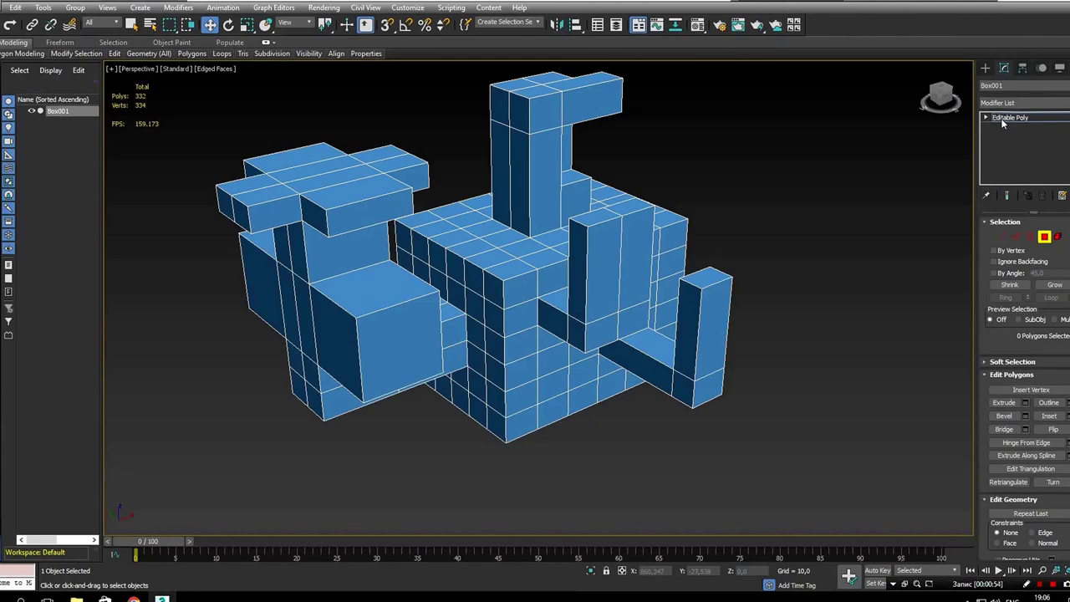
# Add a TurboSmooth modifier from the Modifier List and view the rounded model from the front
pyautogui.click(1016, 102)
pyautogui.scroll(-5, 1020, 343)
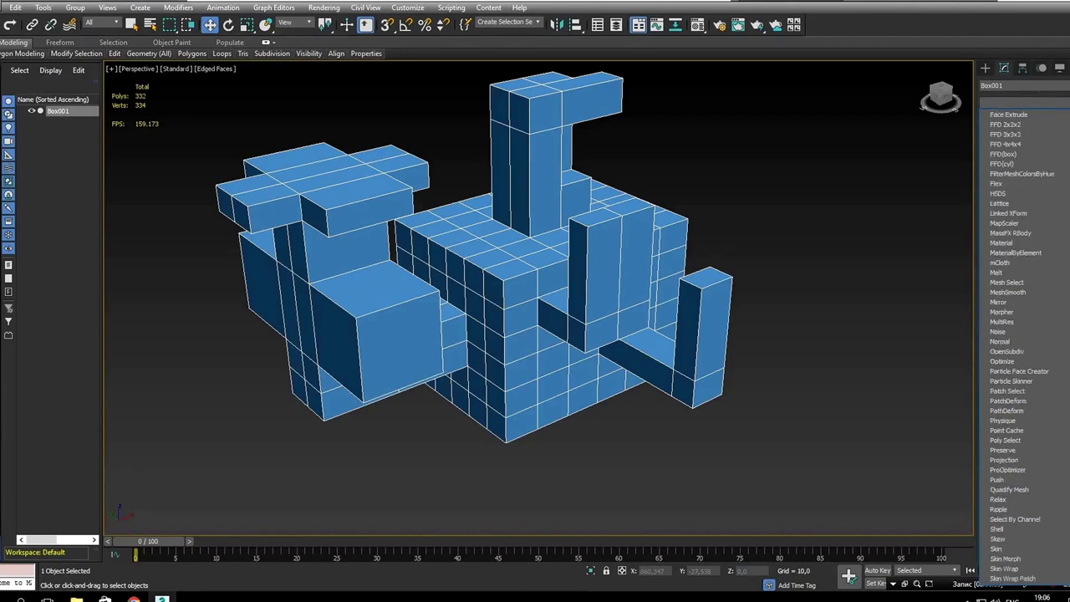
pyautogui.scroll(-5, 1021, 343)
pyautogui.scroll(-5, 1020, 343)
pyautogui.scroll(-5, 1020, 343)
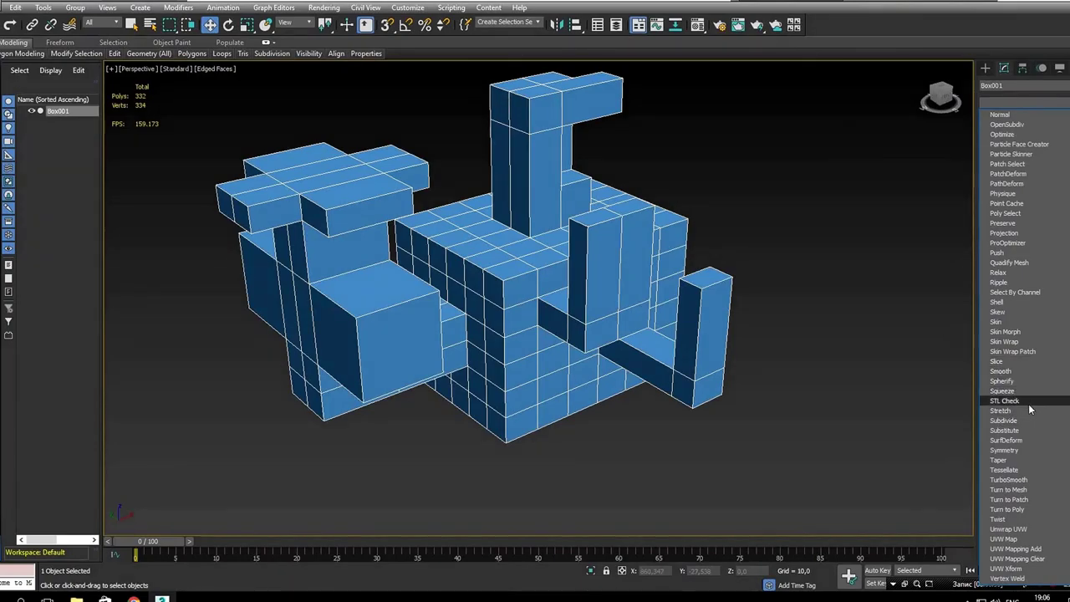
pyautogui.click(1030, 480)
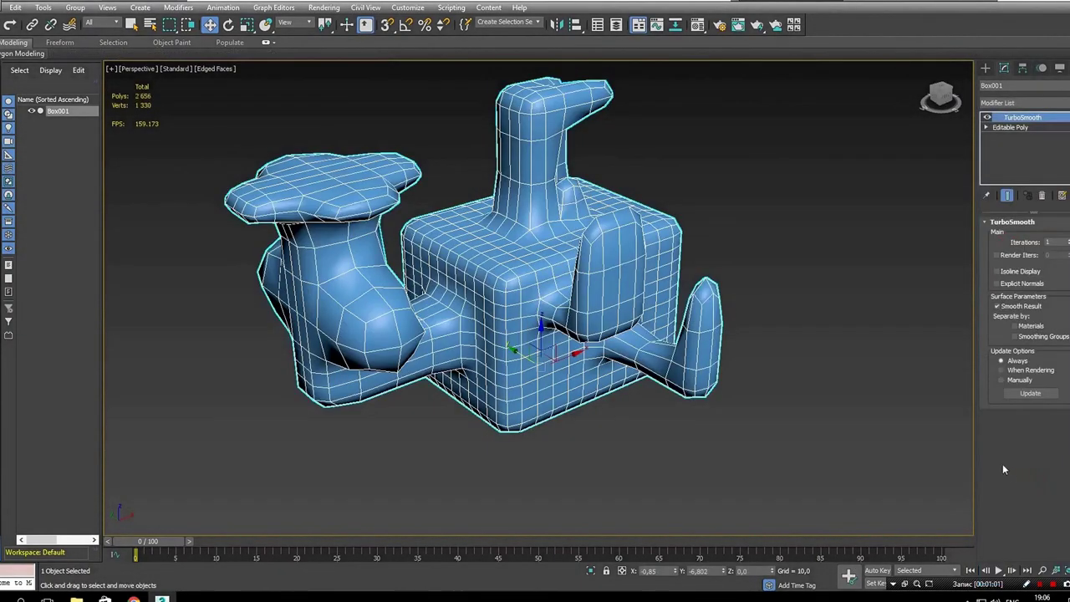
pyautogui.moveTo(763, 313)
pyautogui.keyDown('alt'); pyautogui.mouseDown(button='middle')
pyautogui.moveTo(719, 318)
pyautogui.moveTo(785, 293)
pyautogui.moveTo(1056, 282)
pyautogui.mouseUp(button='middle'); pyautogui.keyUp('alt')
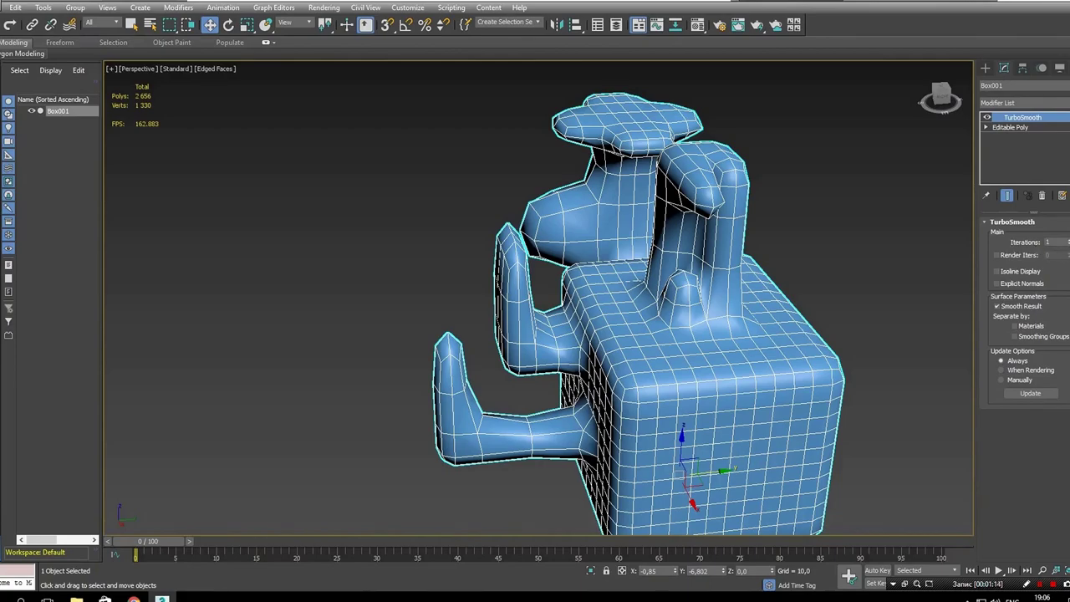
# Step TurboSmooth Iterations up to 5 and back down to 1 to compare mesh density
pyautogui.doubleClick(1052, 242)
pyautogui.click(1067, 240)
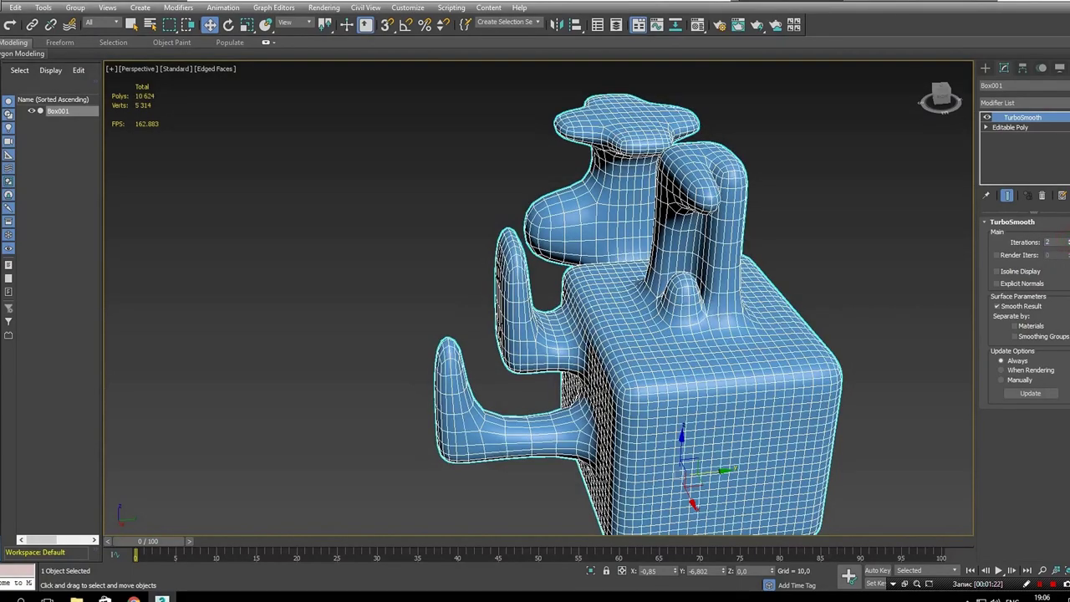
pyautogui.click(1067, 240)
pyautogui.click(1067, 240)
pyautogui.click(1068, 240)
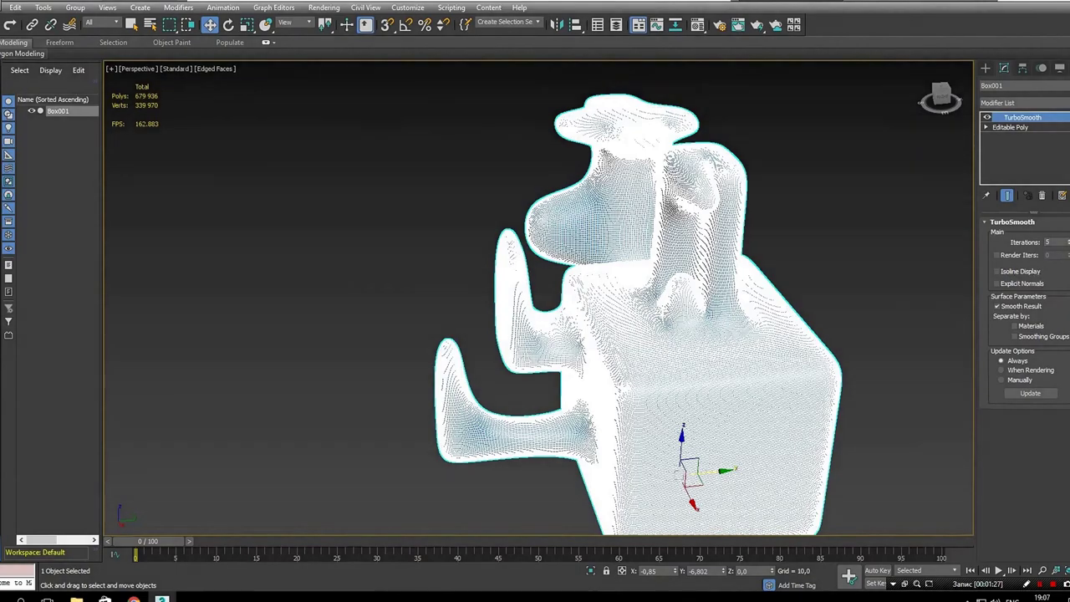
pyautogui.click(1067, 244)
pyautogui.click(1067, 244)
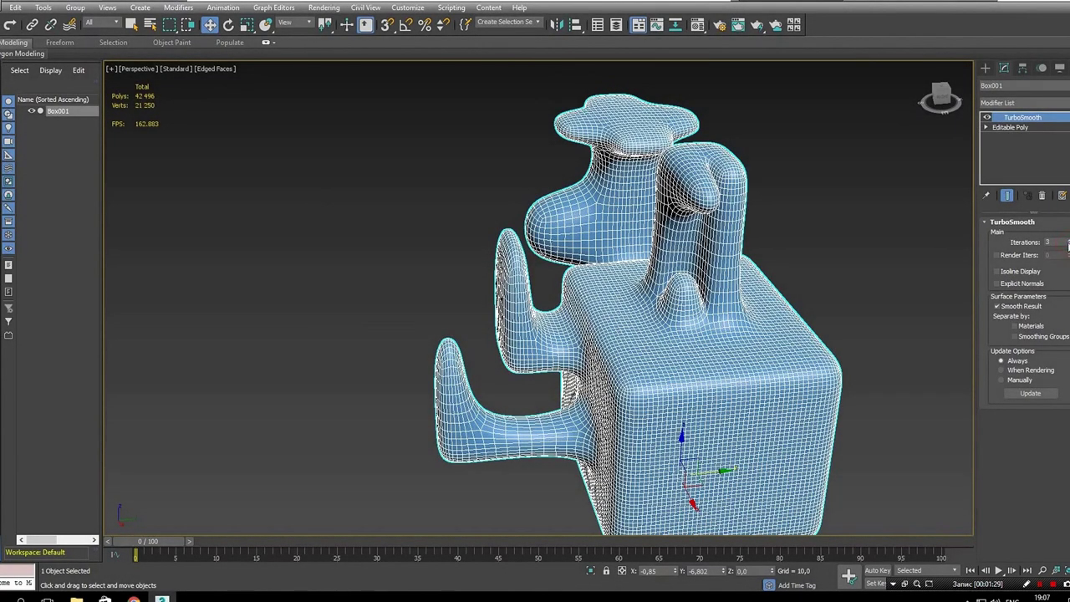
pyautogui.click(1067, 244)
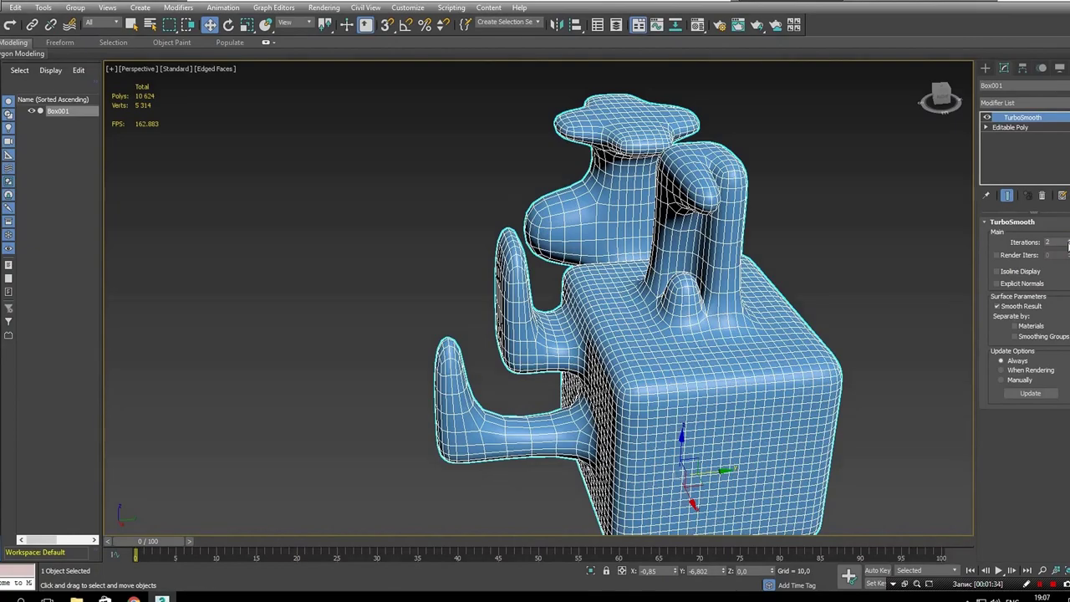
pyautogui.click(1067, 244)
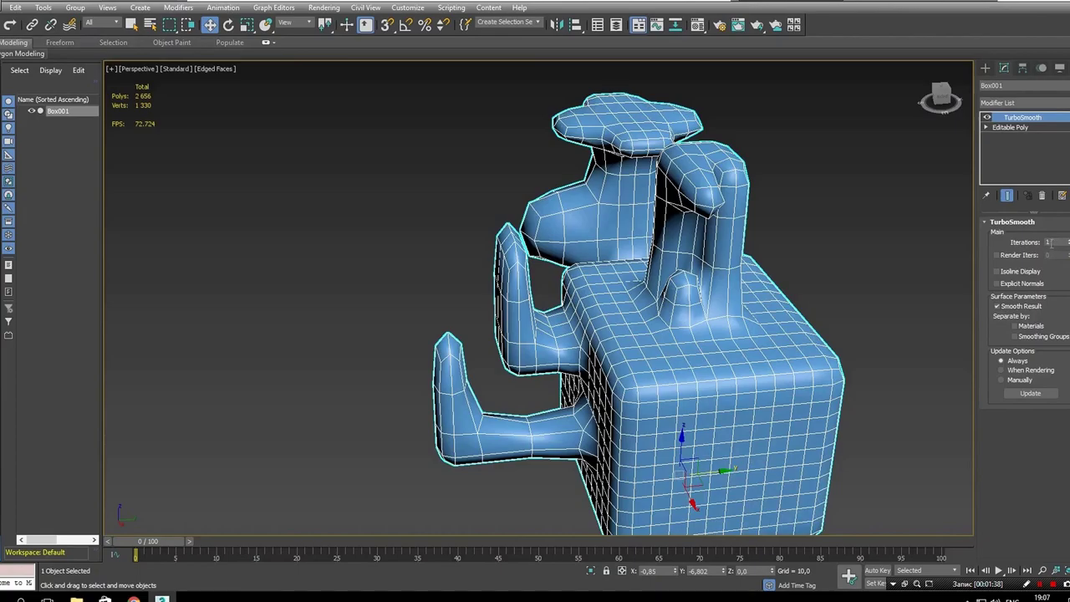
# Set TurboSmooth Iterations to 2
pyautogui.click(1055, 242)
pyautogui.write('2')
pyautogui.press('Return')
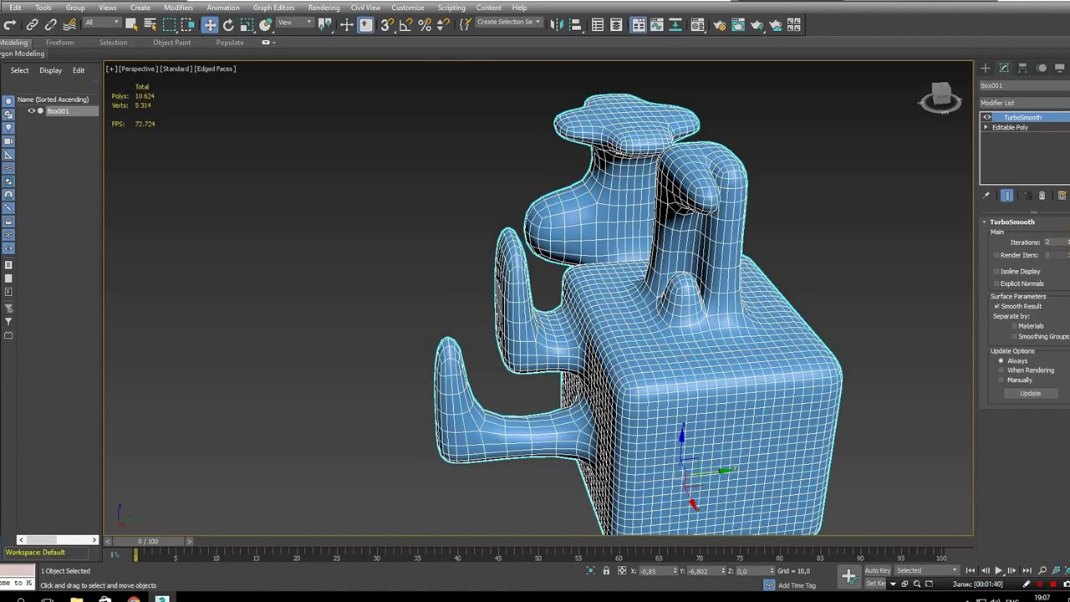
# Toggle Render Iters on and off, then select the Iterations value for editing
pyautogui.moveTo(796, 263)
pyautogui.keyDown('alt'); pyautogui.mouseDown(button='middle')
pyautogui.moveTo(759, 277)
pyautogui.moveTo(803, 276)
pyautogui.mouseUp(button='middle'); pyautogui.keyUp('alt')
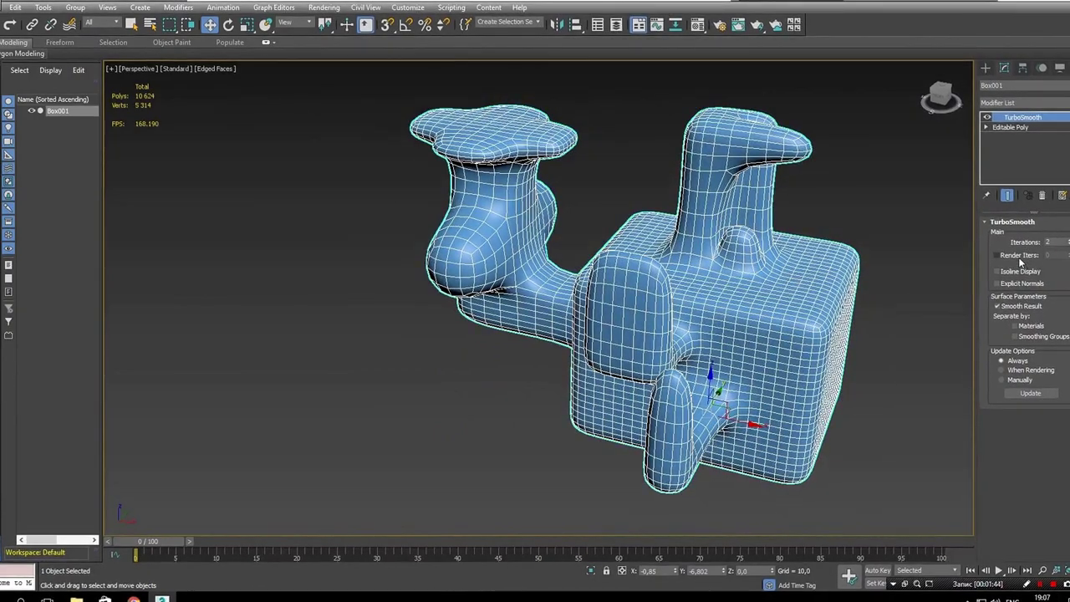
pyautogui.click(1009, 257)
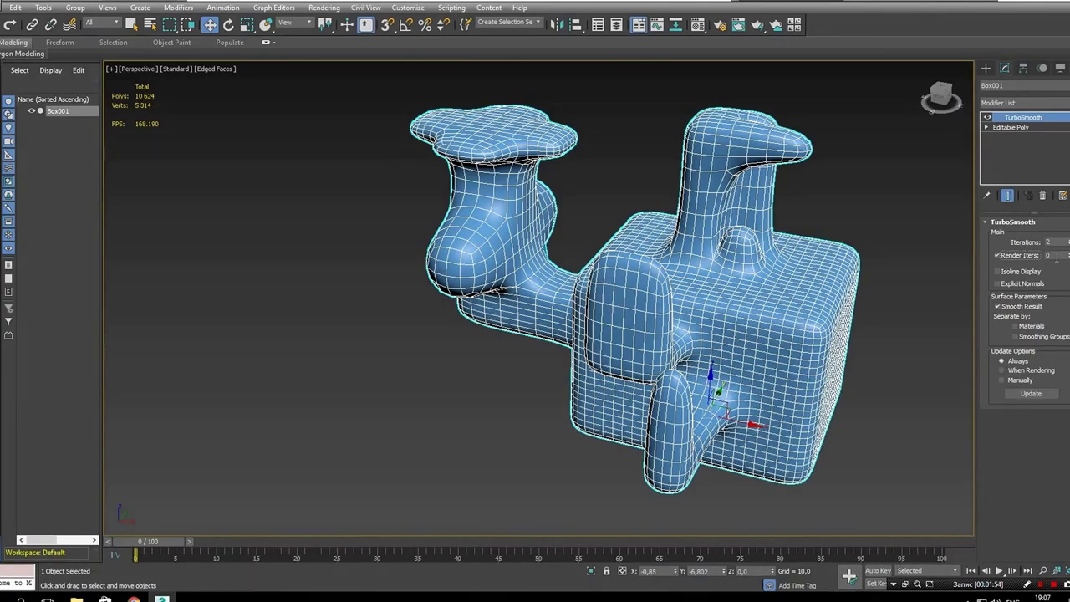
pyautogui.moveTo(861, 283); pyautogui.dragTo(783, 276, button='middle')
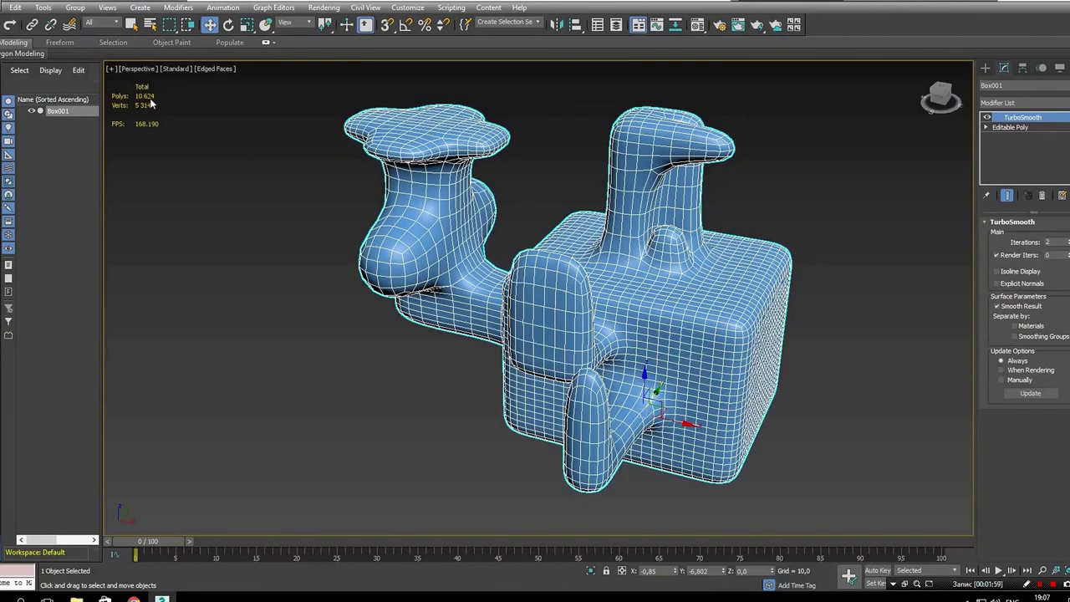
pyautogui.click(1018, 255)
pyautogui.click(1051, 242)
pyautogui.write('6')
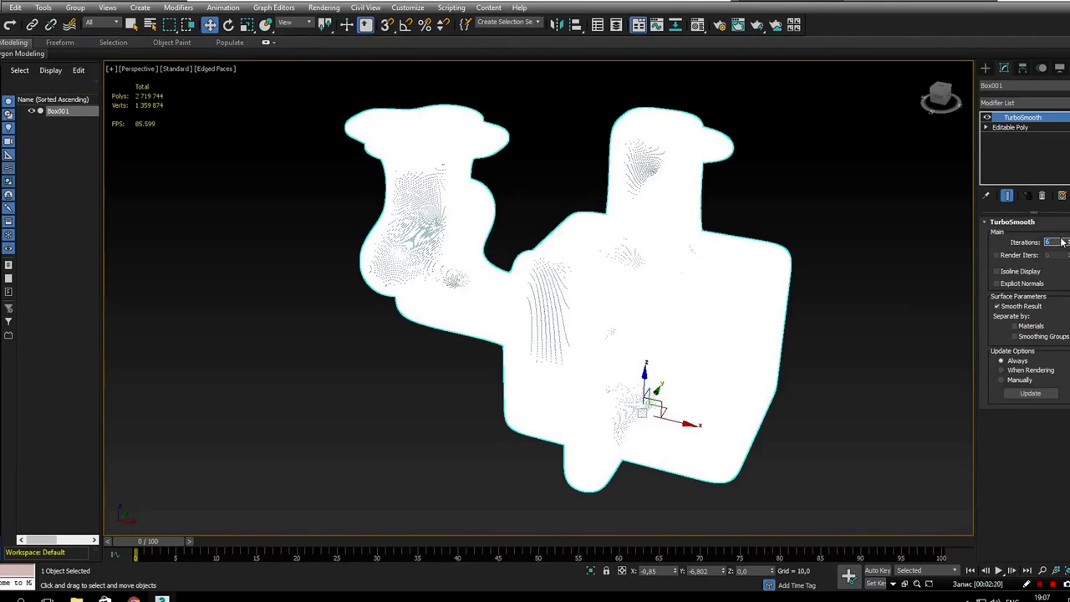
# Return Iterations to 2 and enable Render Iters, selecting its value for editing
pyautogui.write('2')
pyautogui.press('Return')
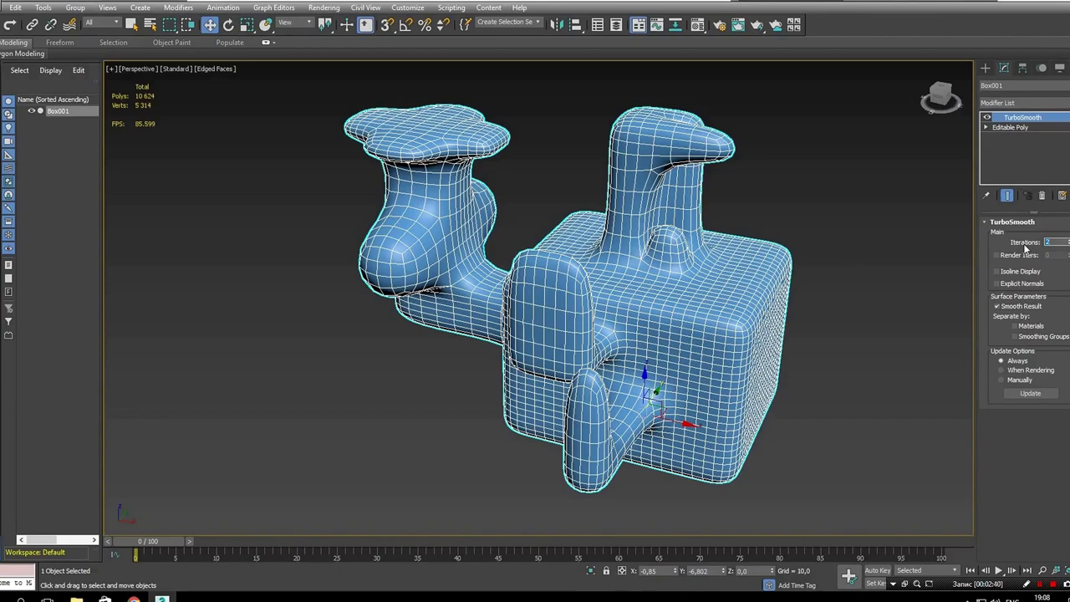
pyautogui.click(1025, 255)
pyautogui.click(1055, 255)
pyautogui.write('6')
# Set Iterations to 4 with Isoline Display on, then switch TurboSmooth off to show the blocky cage
pyautogui.click(997, 271)
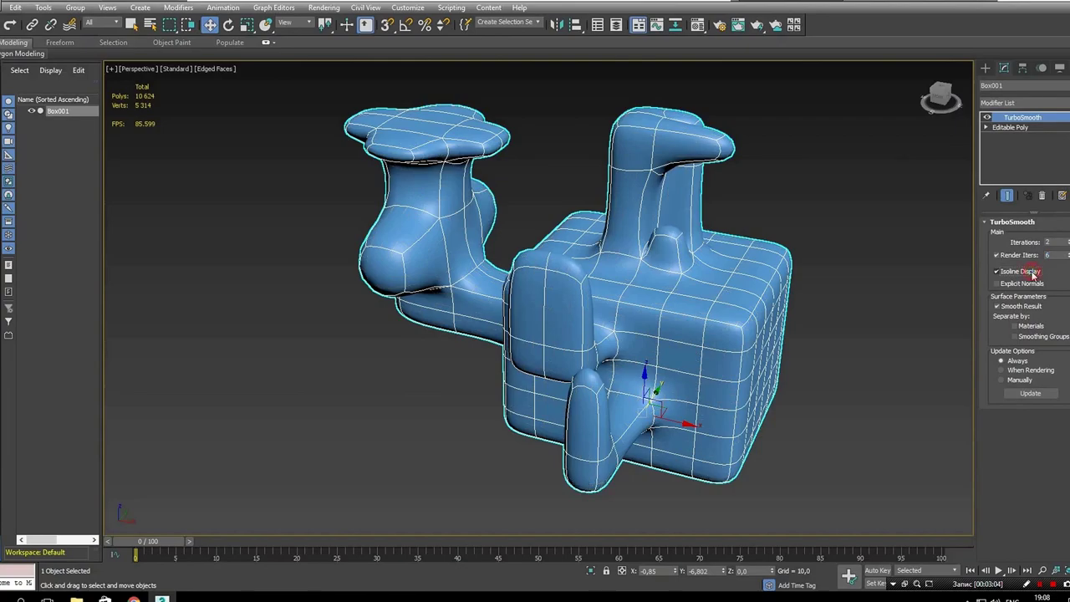
pyautogui.click(1033, 276)
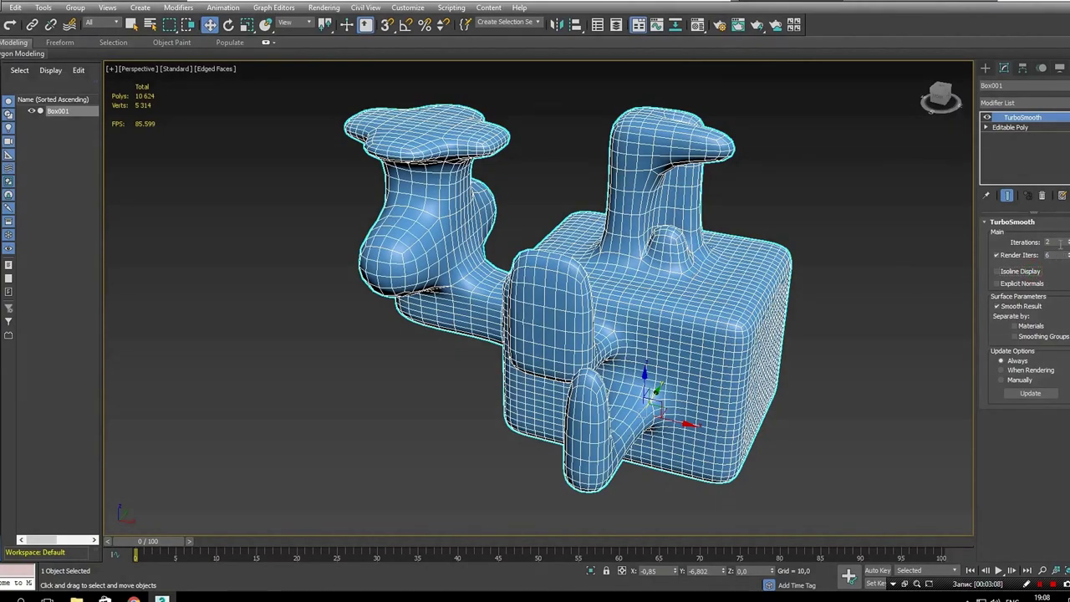
pyautogui.click(1052, 242)
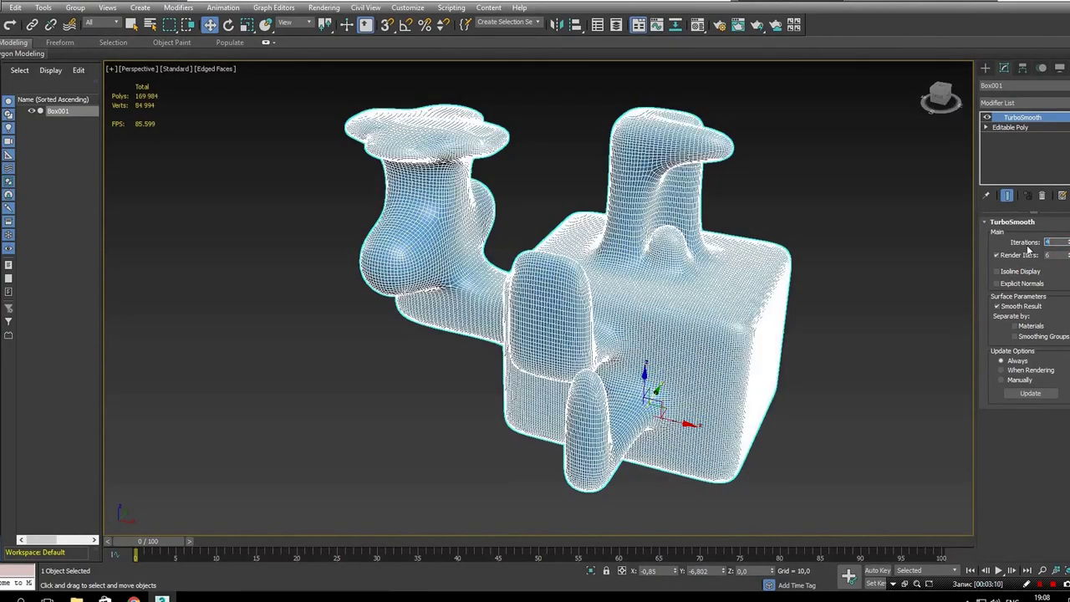
pyautogui.write('4')
pyautogui.press('Return')
pyautogui.click(1027, 277)
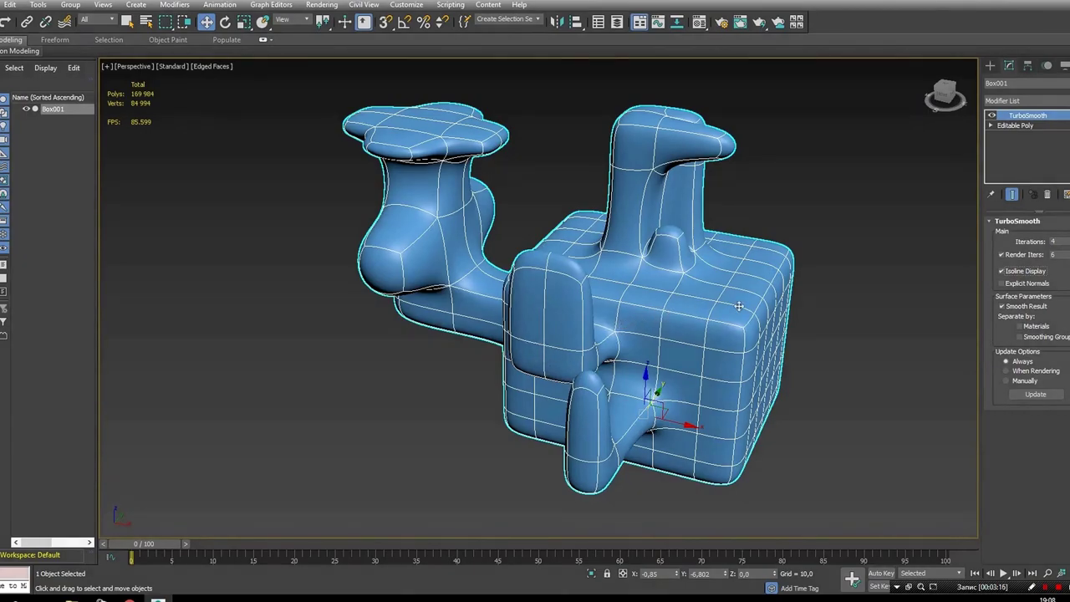
pyautogui.click(992, 116)
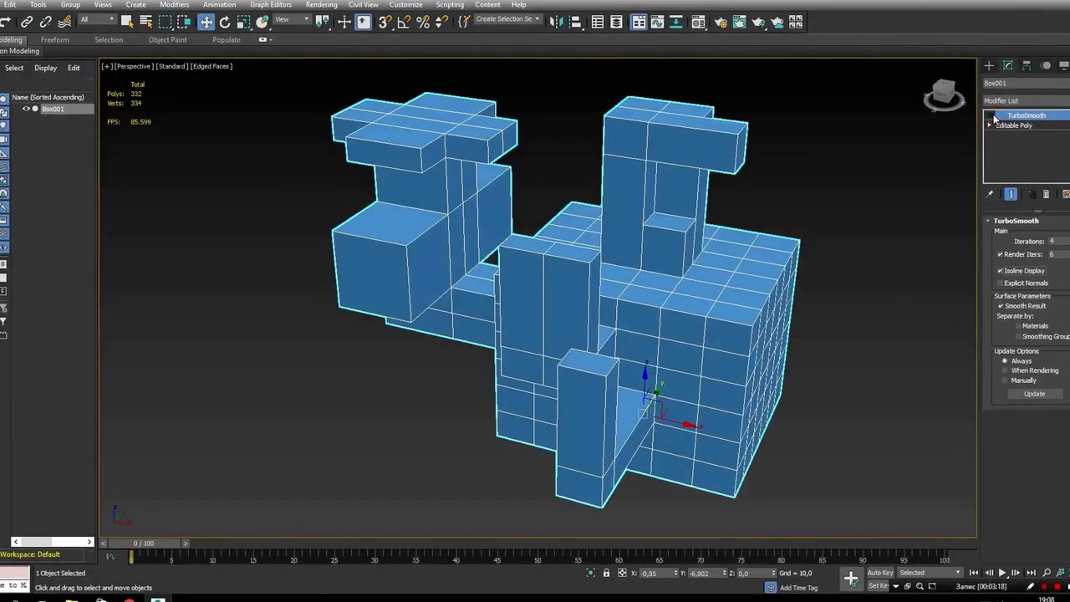